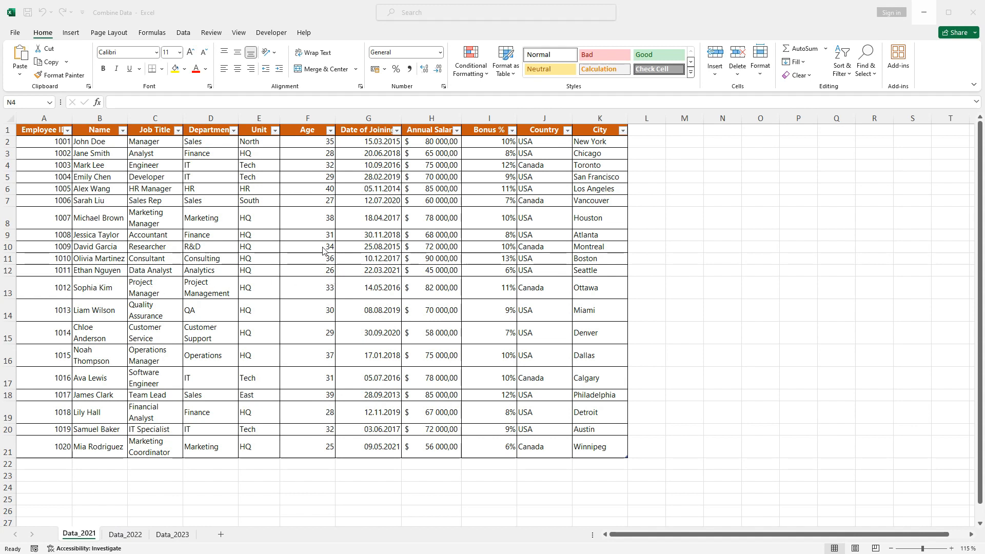
# Check the 2021 and 2022 tables' names in Table Design, entering Data_2021 on the 2022 sheet.
pyautogui.click(316, 223)
pyautogui.click(715, 219)
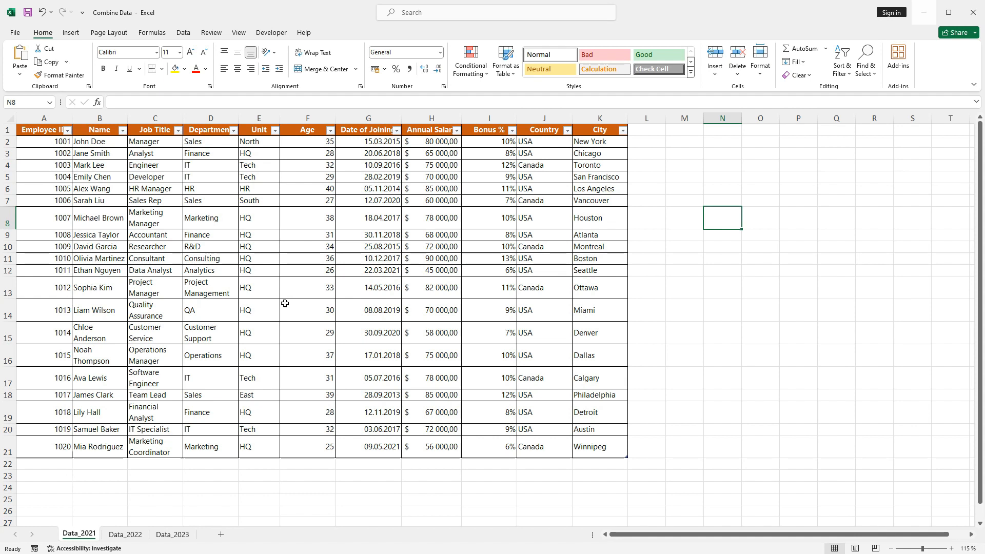
pyautogui.click(106, 178)
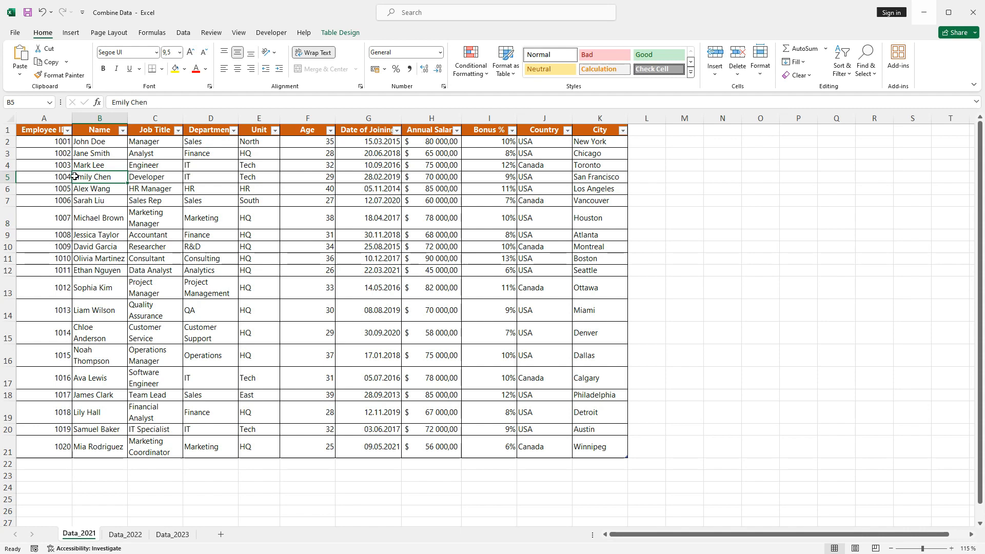
pyautogui.click(342, 33)
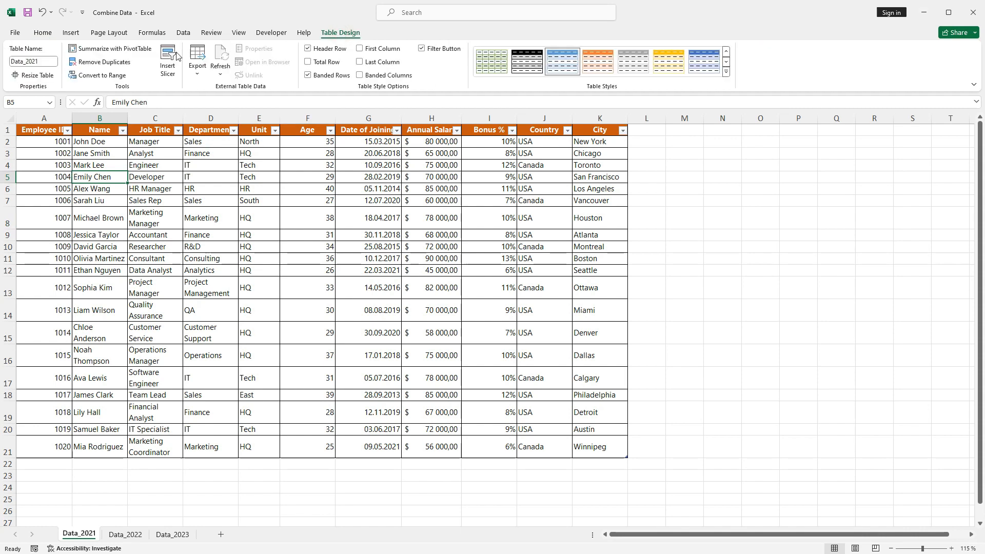
pyautogui.click(16, 62)
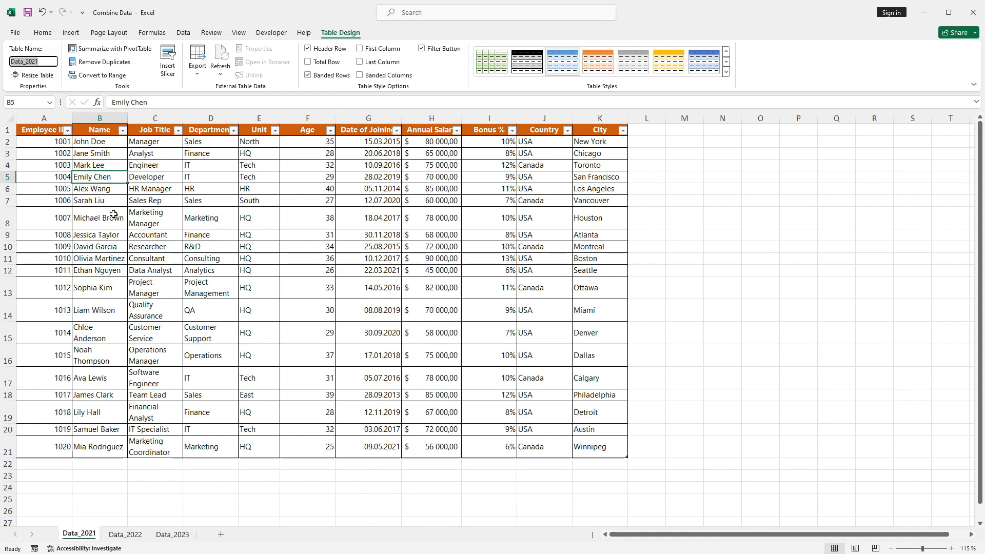
pyautogui.click(125, 534)
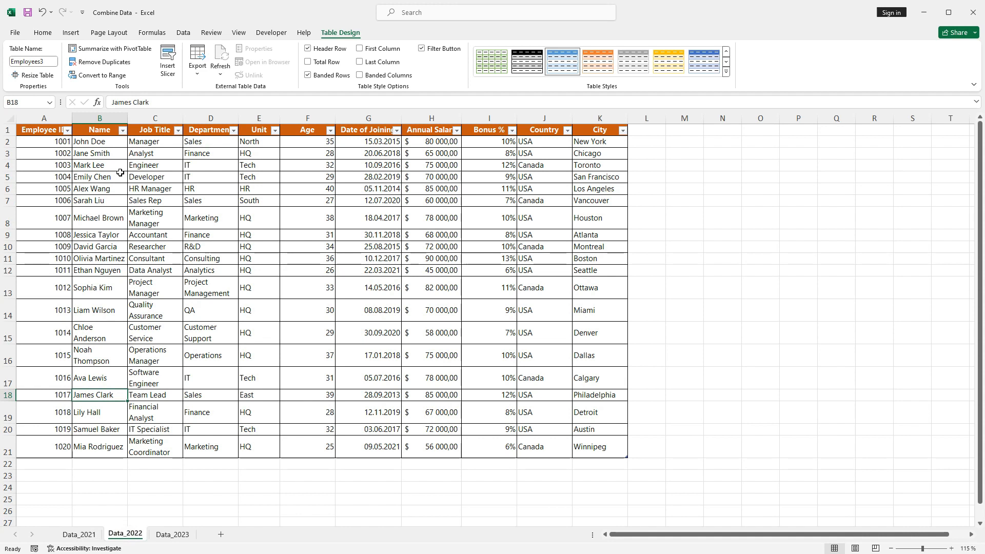
pyautogui.click(55, 62)
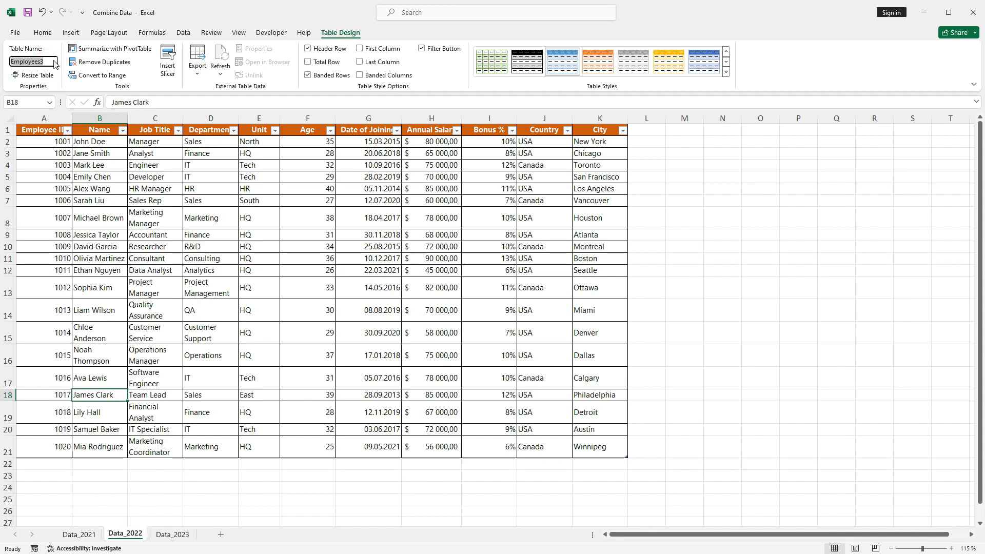
pyautogui.write('Data_2021')
pyautogui.write('Data_2022')
# On the Data_2023 sheet, change the table name's trailing 1 to 3, making it Data_2023.
pyautogui.click(173, 534)
pyautogui.click(154, 219)
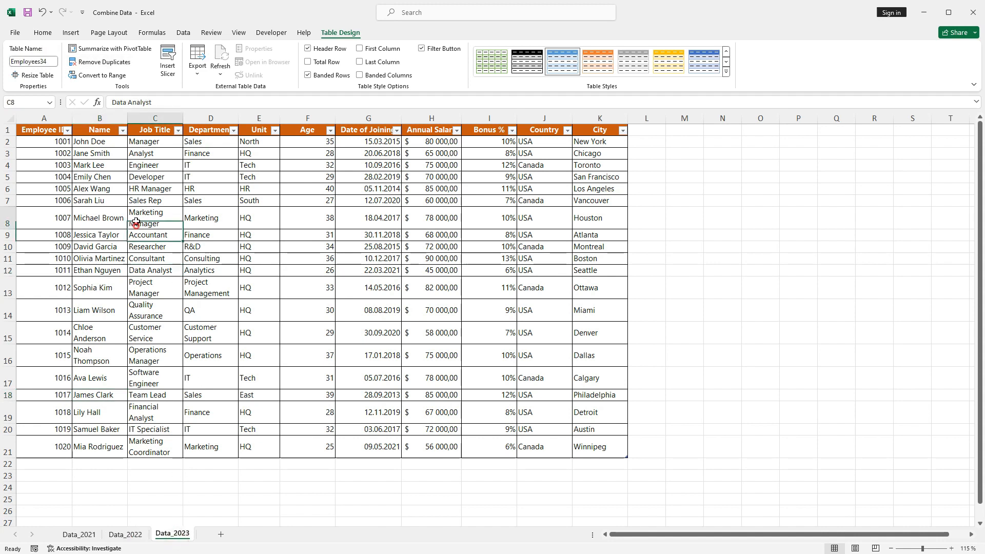
pyautogui.click(11, 61)
pyautogui.write('Data_2021')
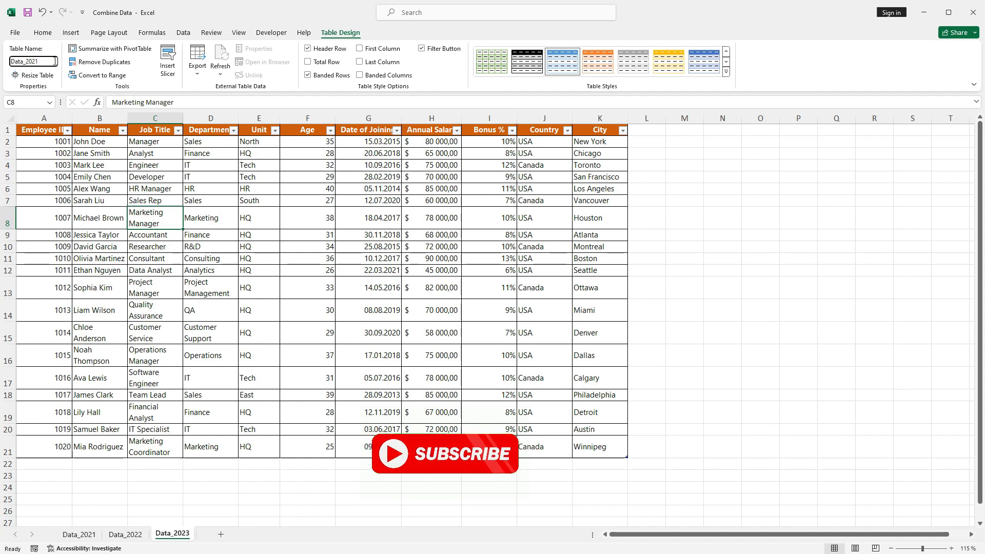
pyautogui.press('BackSpace')
pyautogui.write('3')
pyautogui.click(130, 154)
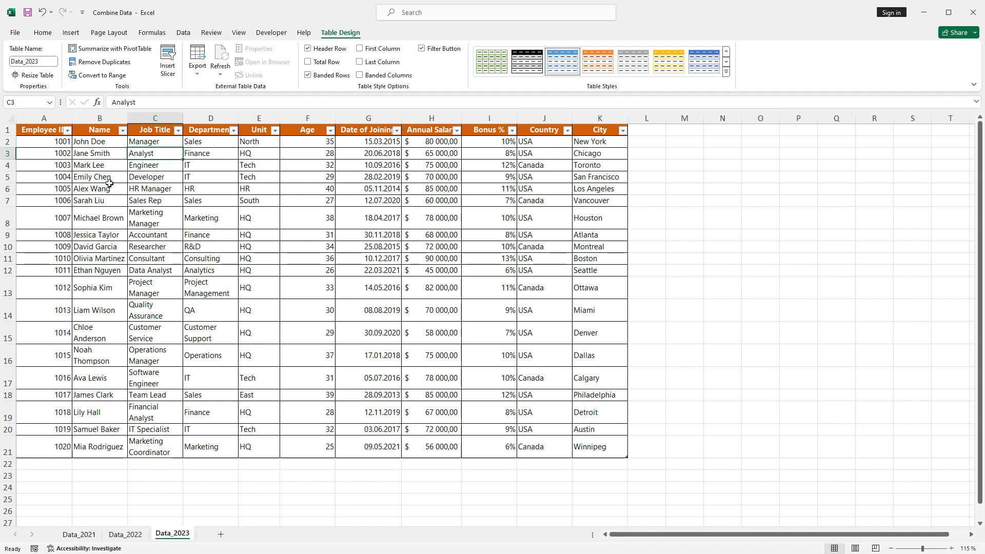
pyautogui.click(96, 142)
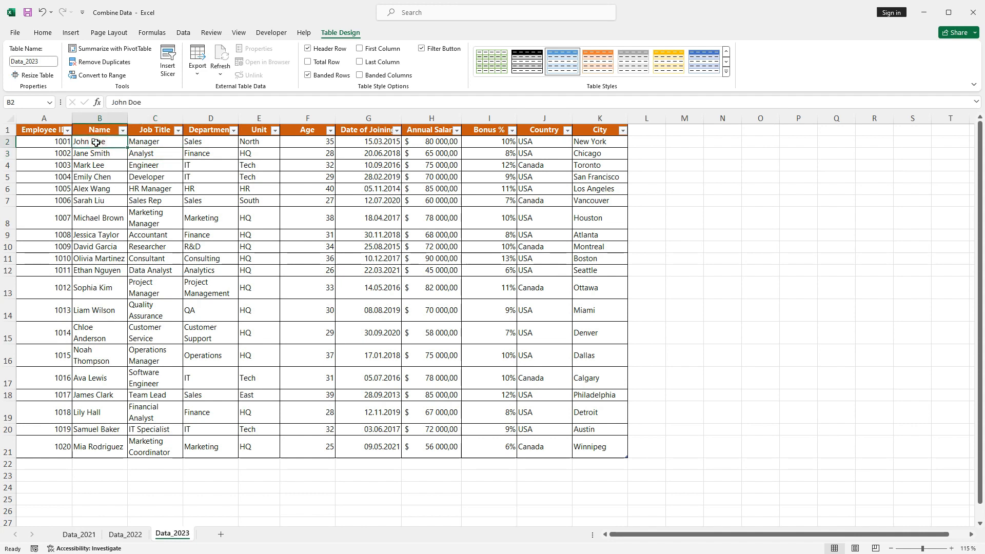
pyautogui.click(58, 144)
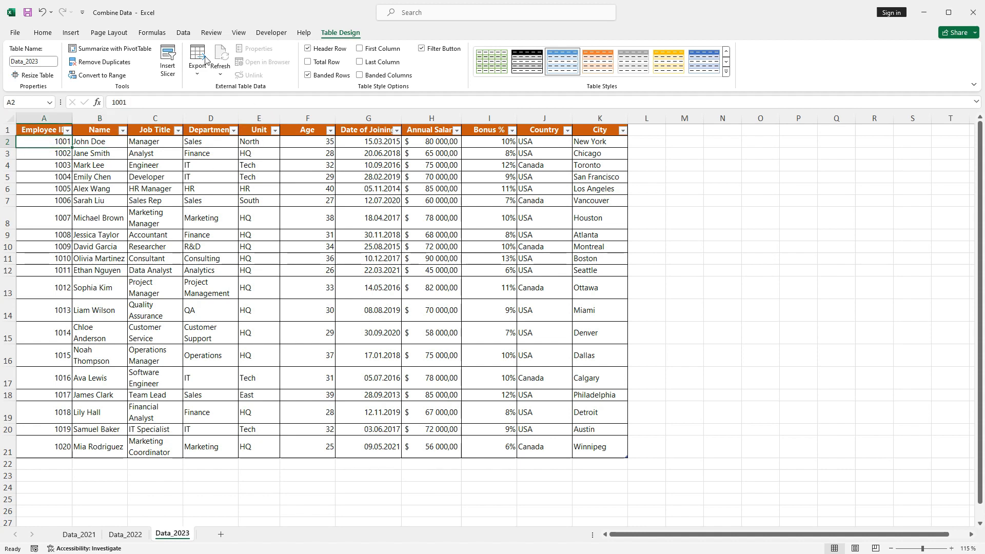
# Create a blank query via Get Data > From Other Sources > Blank Query.
pyautogui.click(185, 34)
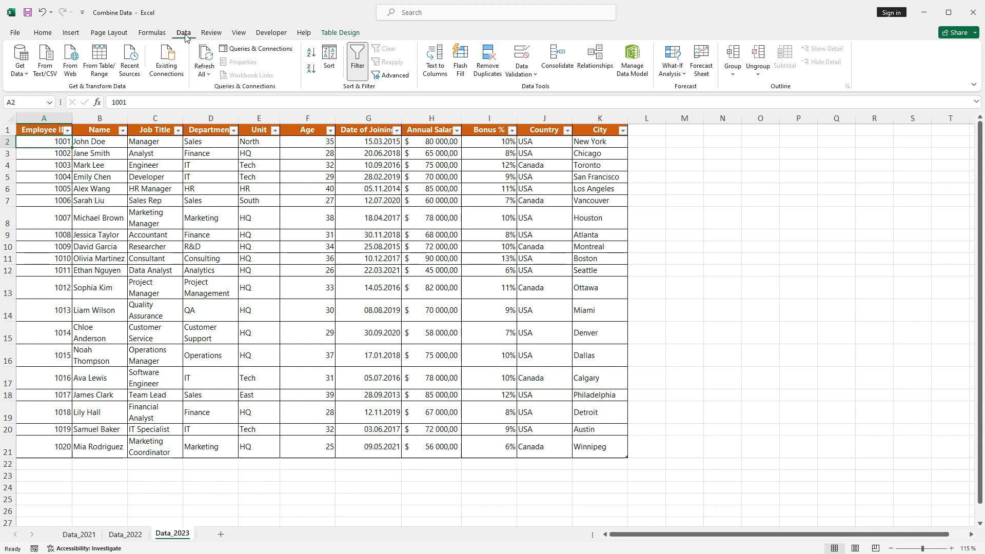
pyautogui.click(21, 71)
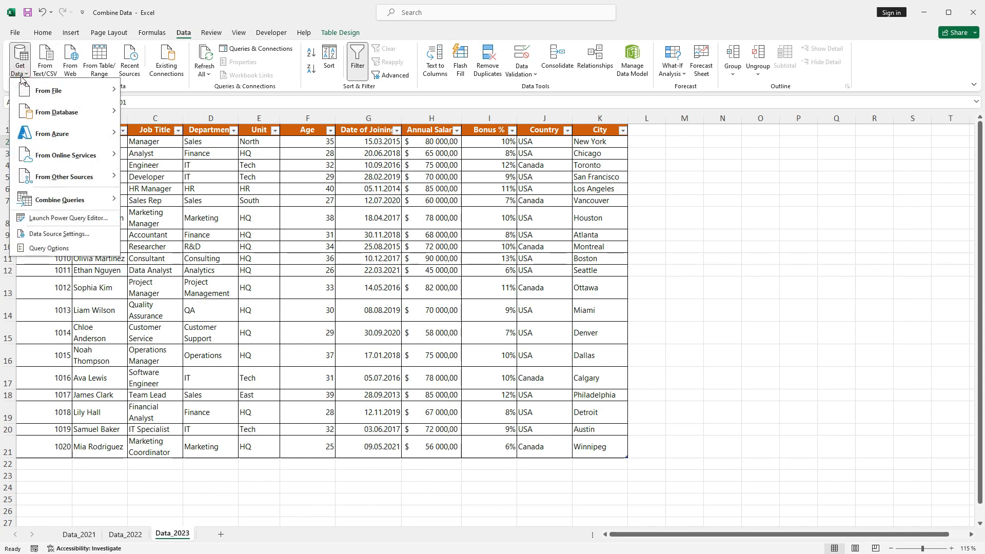
pyautogui.moveTo(40, 179)
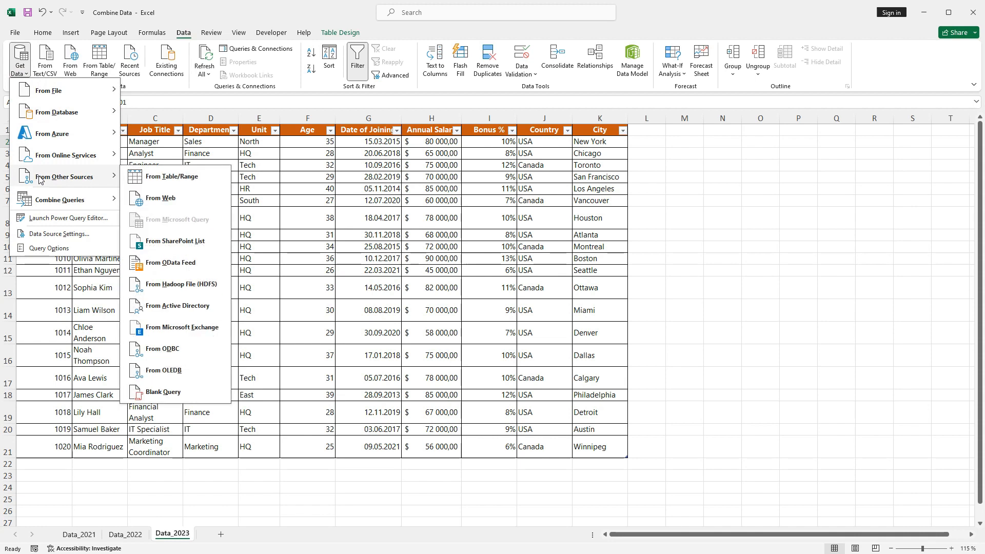
pyautogui.click(164, 392)
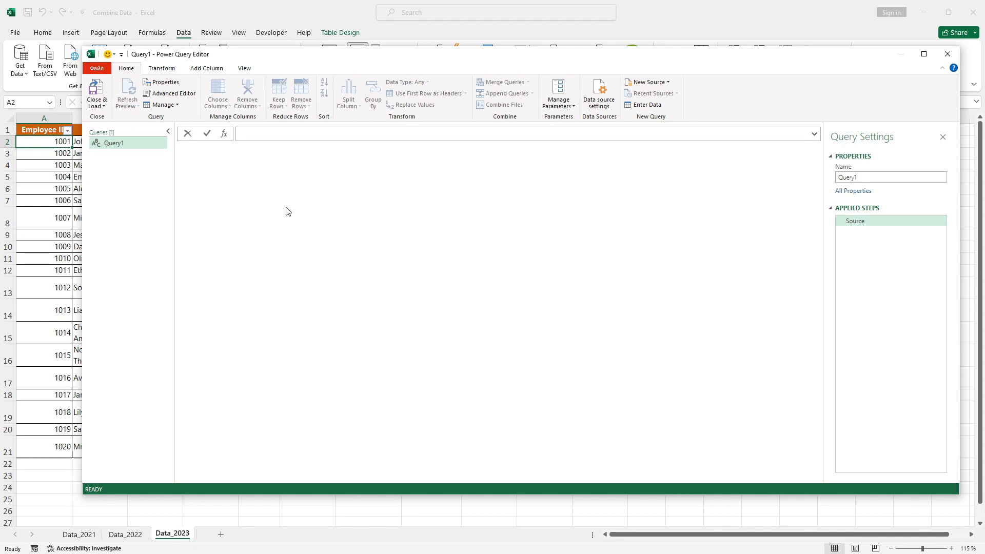
# Enter =Excel.CurrentWorkbook() as Query1's source formula to list the workbook tables.
pyautogui.write('=')
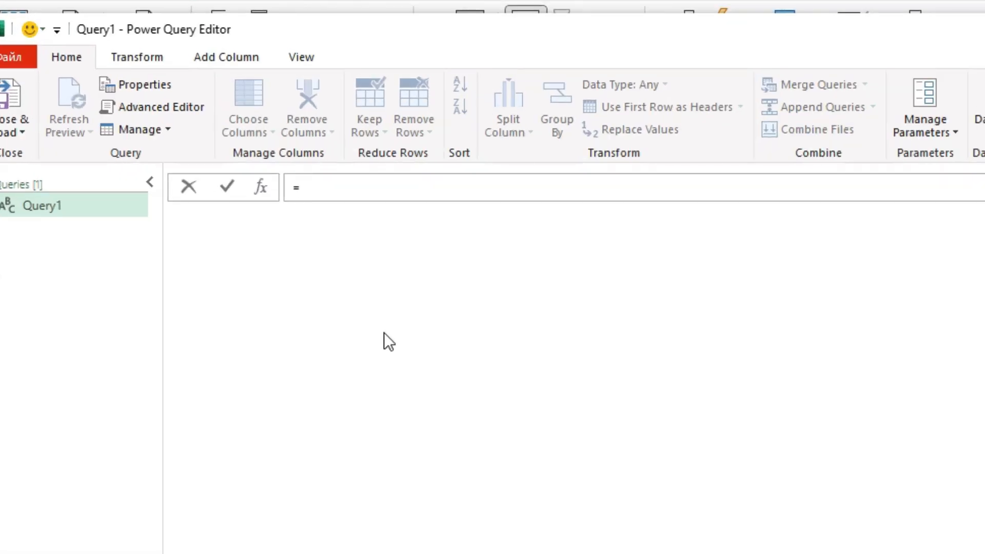
pyautogui.write('e')
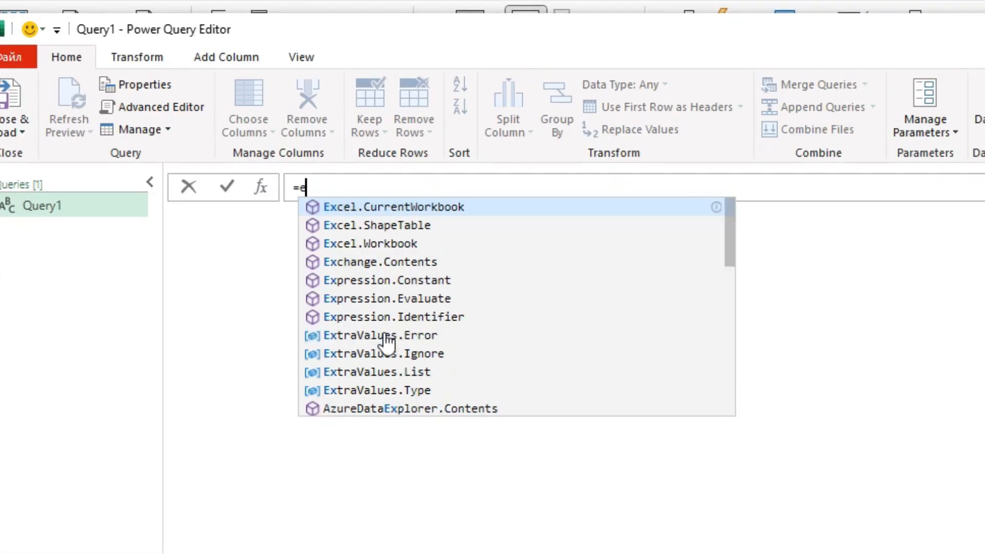
pyautogui.write('xcel')
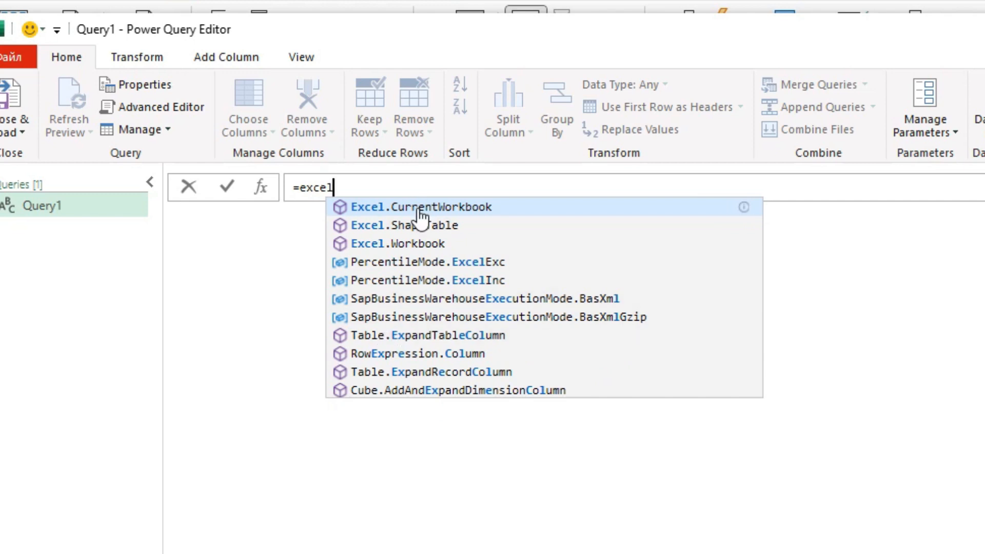
pyautogui.click(419, 210)
pyautogui.write('()')
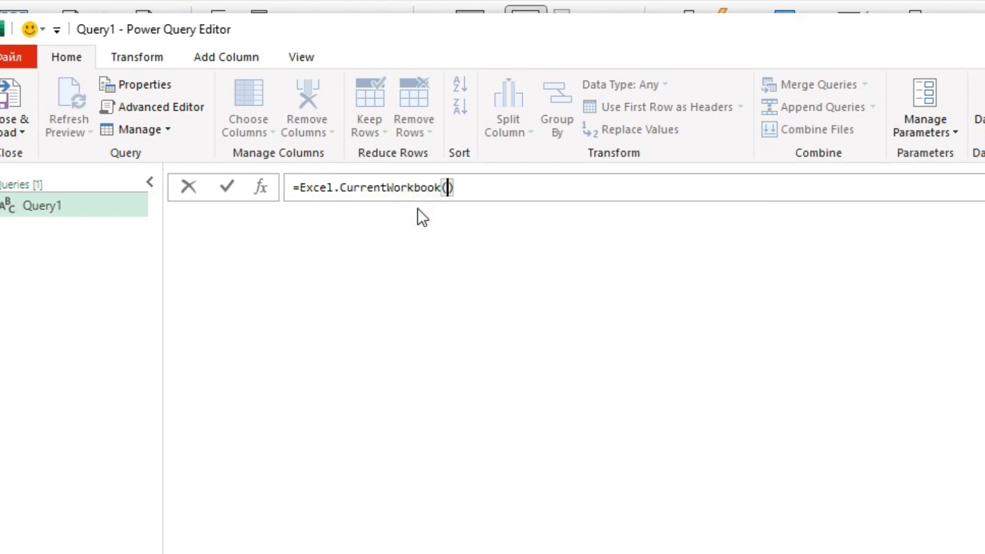
pyautogui.press('Return')
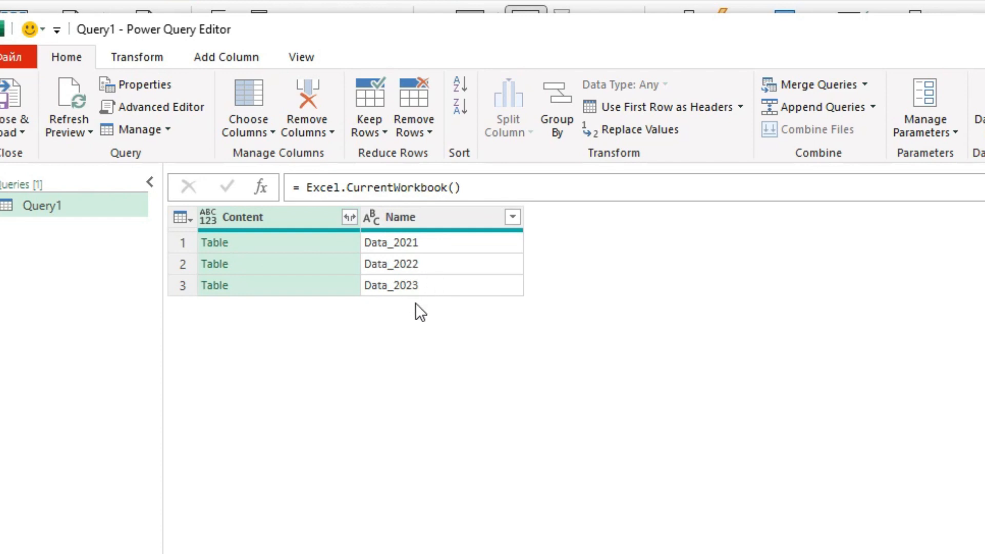
# Apply a Contains 'Data' text filter to the Name column.
pyautogui.click(512, 217)
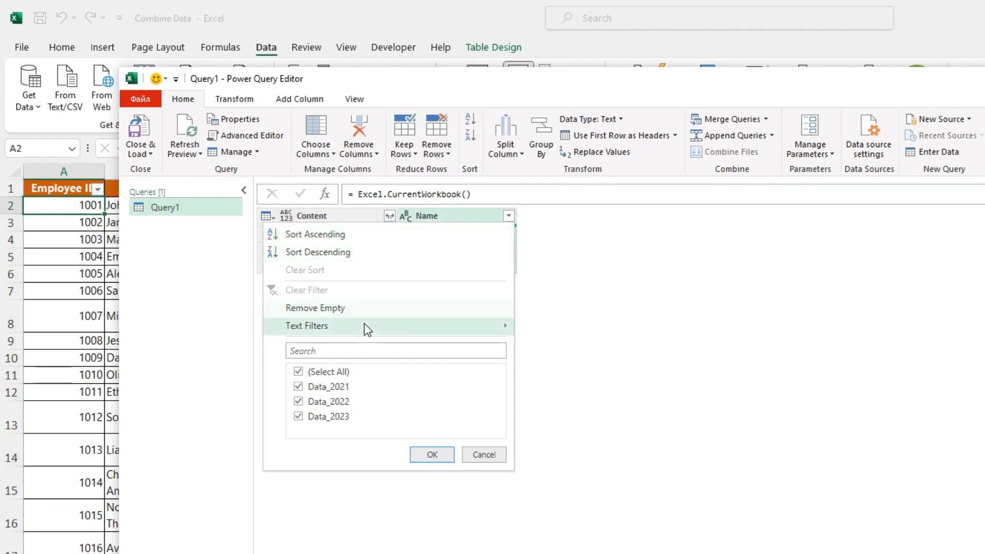
pyautogui.moveTo(315, 370)
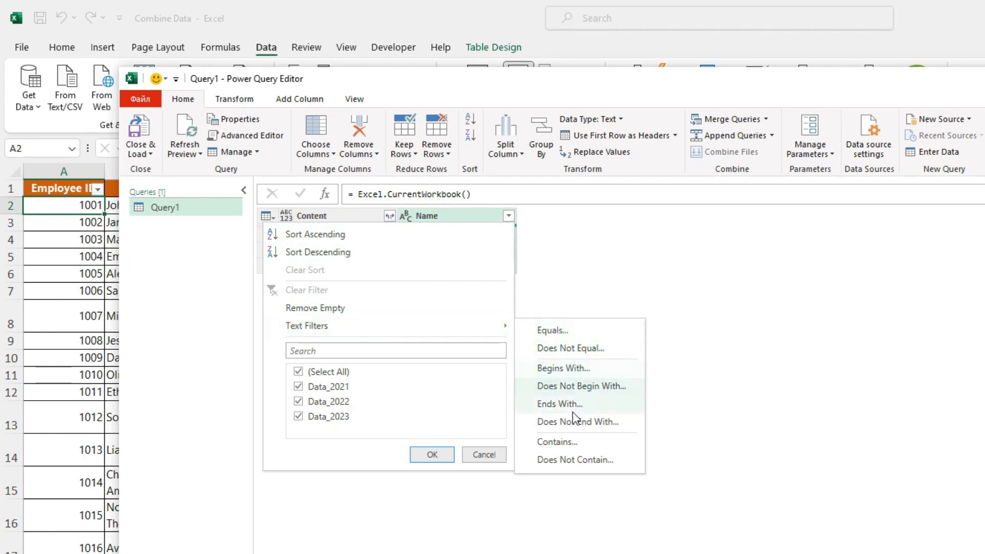
pyautogui.click(578, 444)
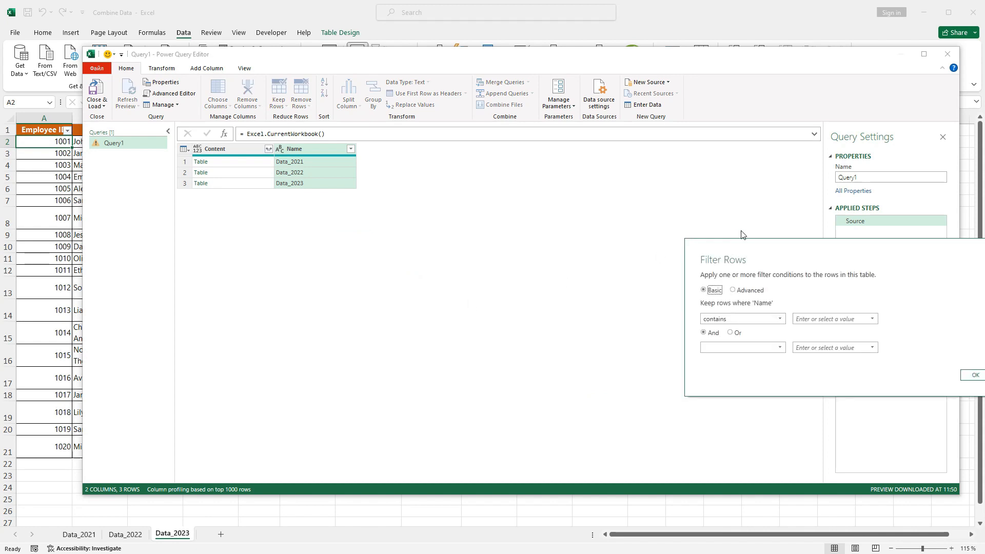
pyautogui.moveTo(753, 250); pyautogui.dragTo(457, 243)
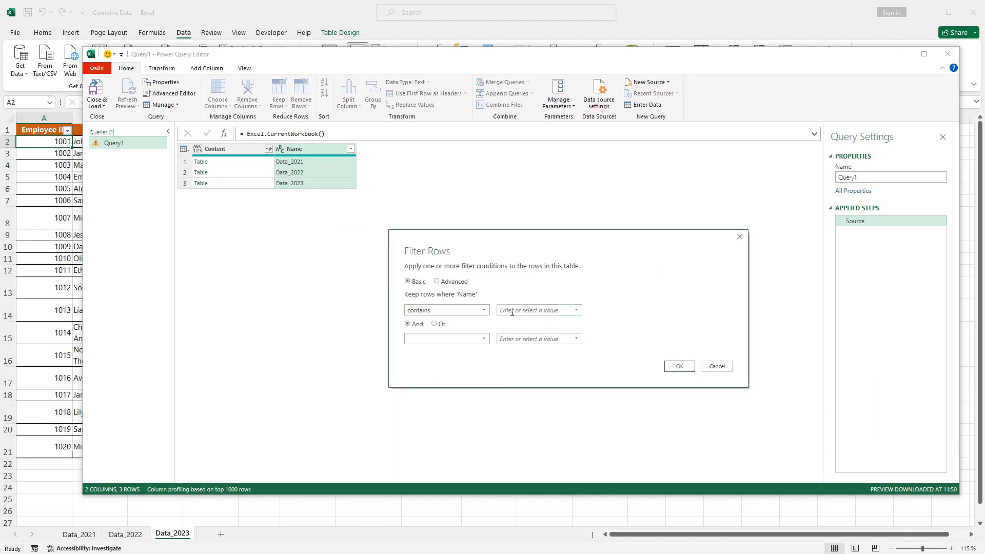
pyautogui.click(511, 312)
pyautogui.write('Data_')
pyautogui.click(680, 366)
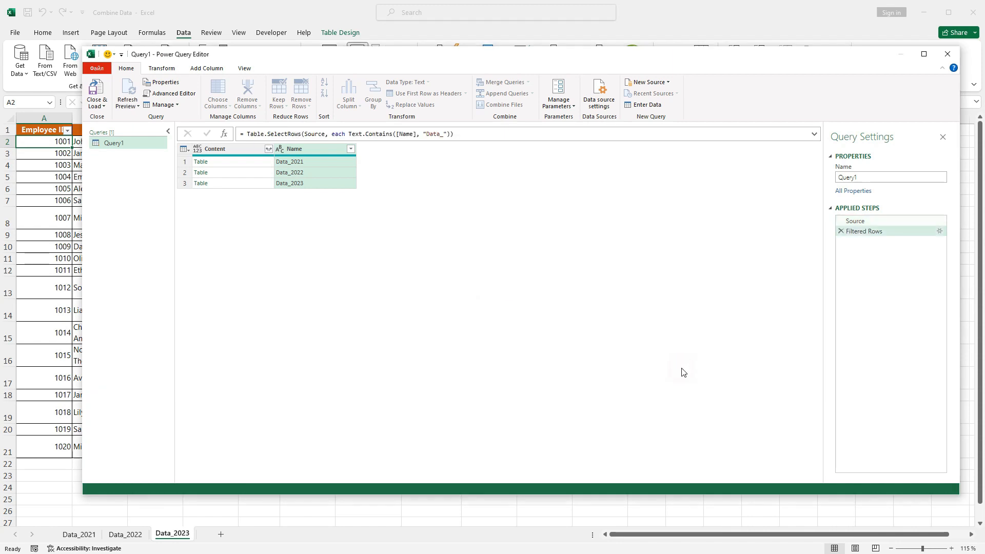
pyautogui.click(269, 150)
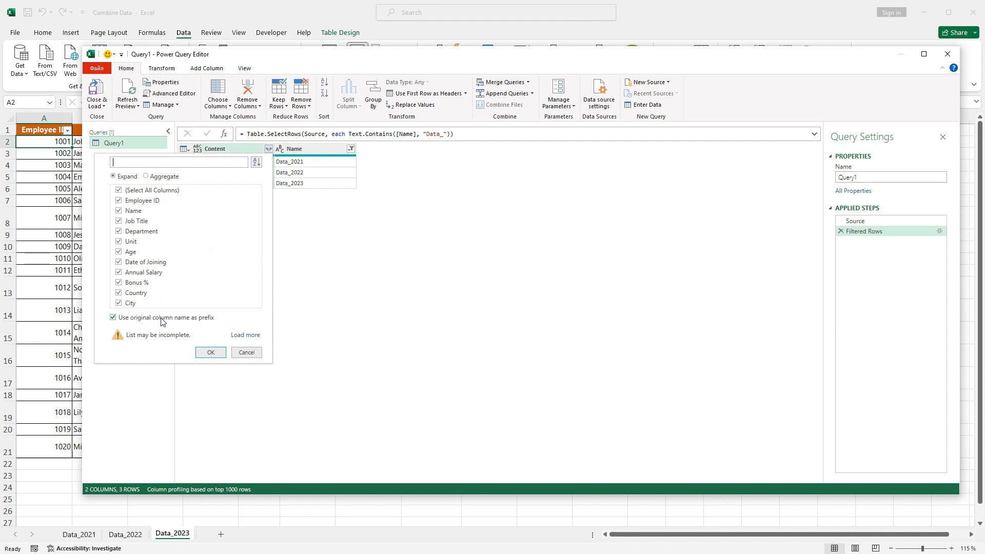
# Expand all Content columns with the original column name prefix turned off.
pyautogui.click(113, 319)
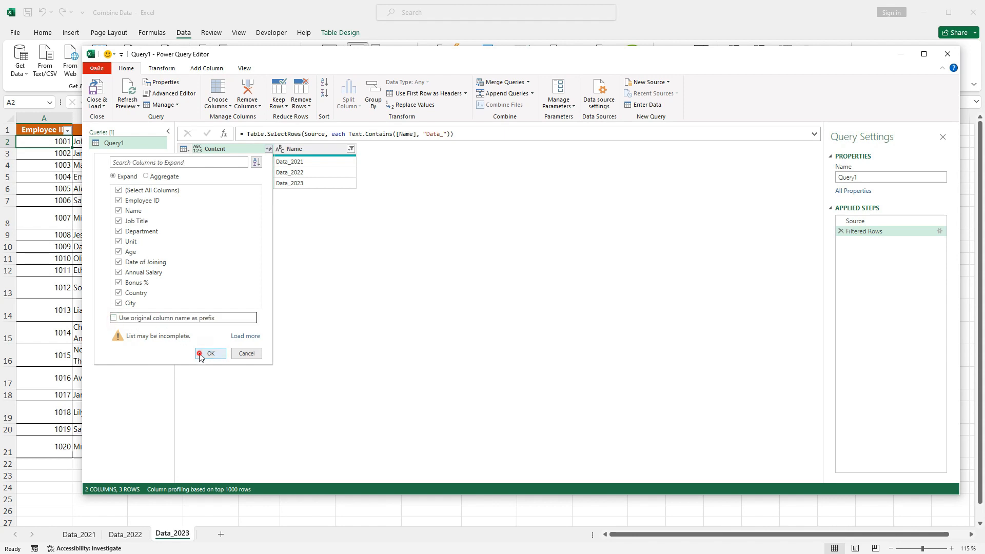
pyautogui.click(201, 354)
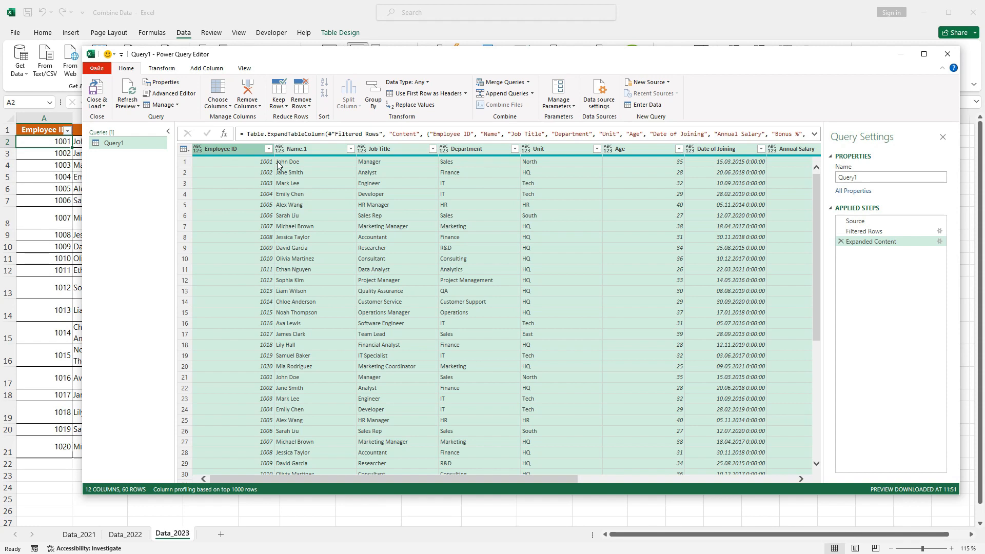
pyautogui.moveTo(309, 478); pyautogui.dragTo(621, 482)
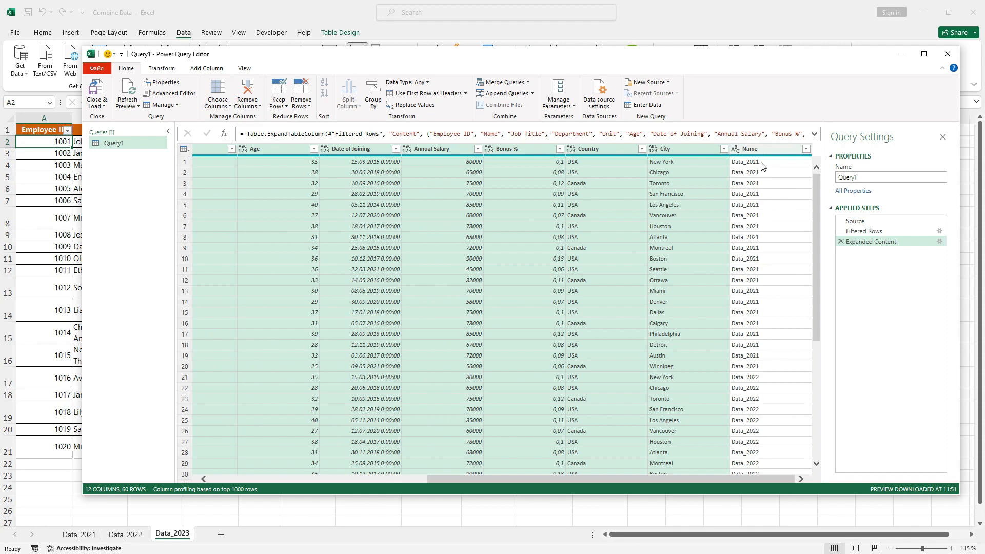
pyautogui.moveTo(816, 215); pyautogui.dragTo(819, 309)
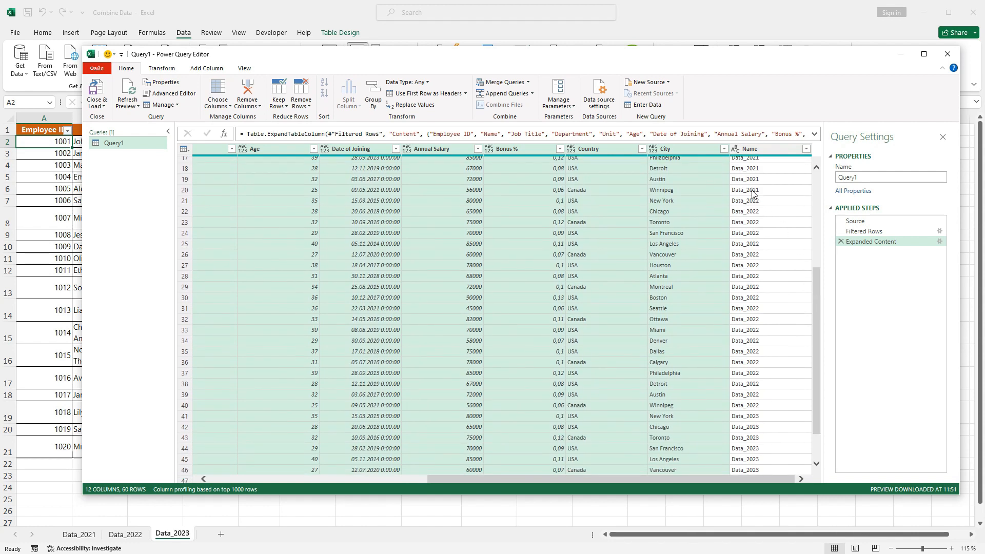
pyautogui.moveTo(816, 316); pyautogui.dragTo(824, 408)
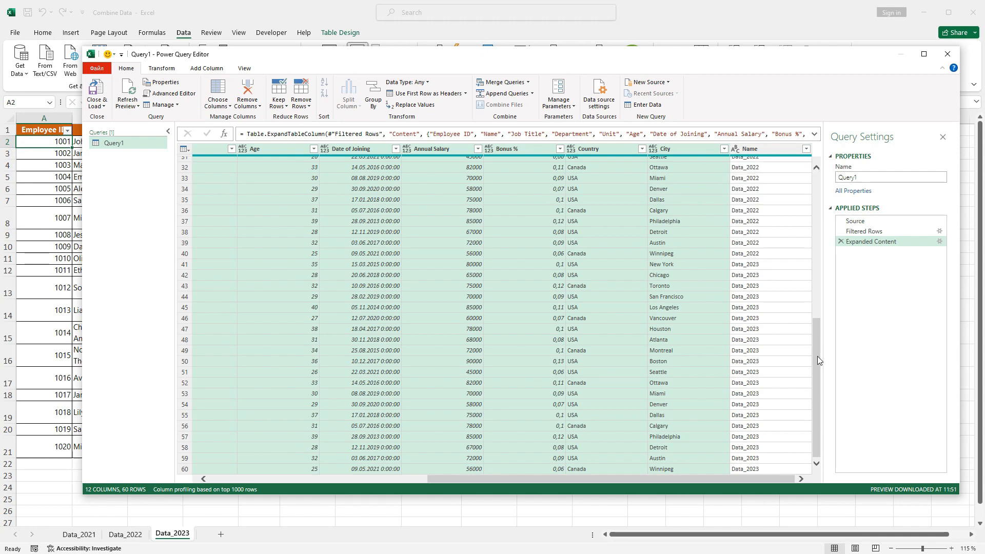
pyautogui.moveTo(817, 356); pyautogui.dragTo(817, 212)
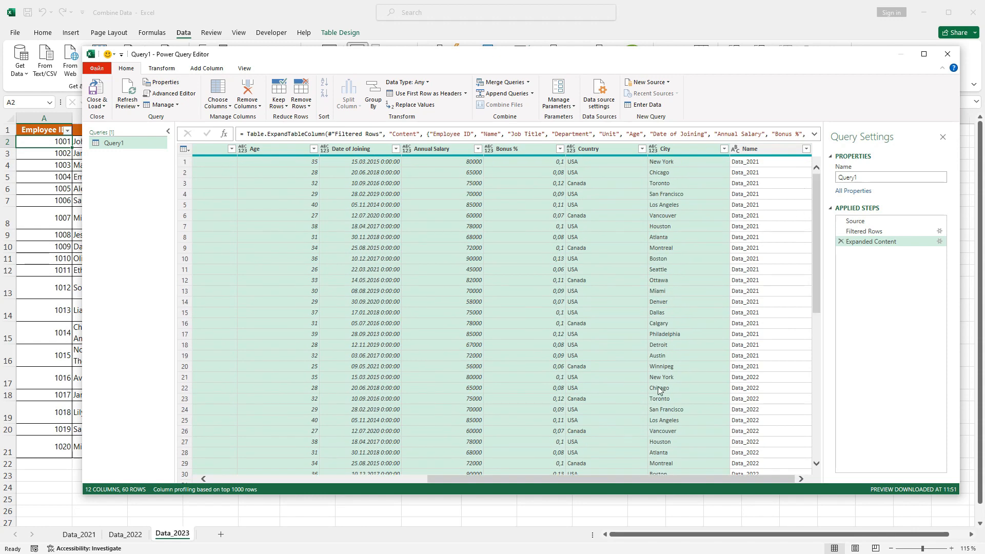
pyautogui.moveTo(605, 481); pyautogui.dragTo(460, 480)
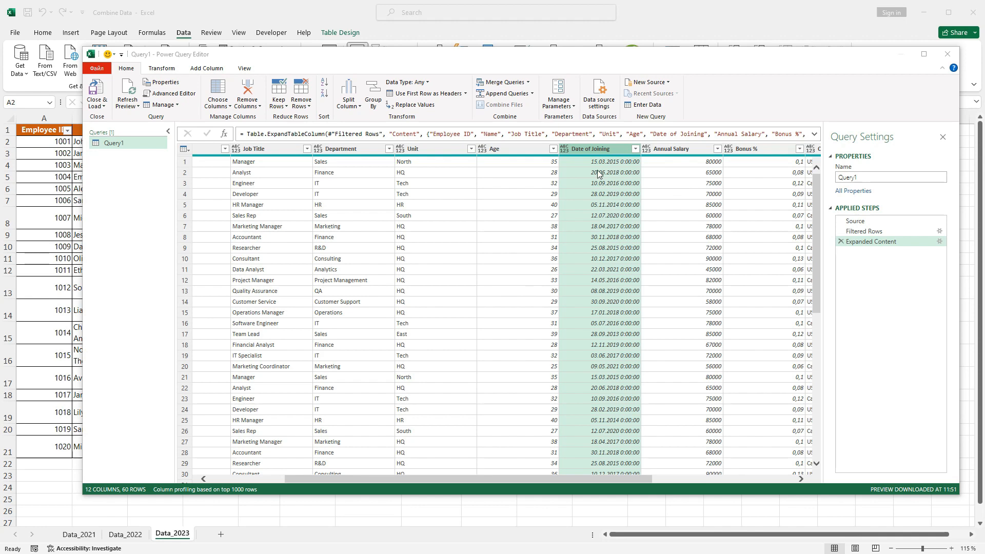
# Convert the Date of Joining column to Date Only from the Transform tab's Date menu.
pyautogui.click(594, 152)
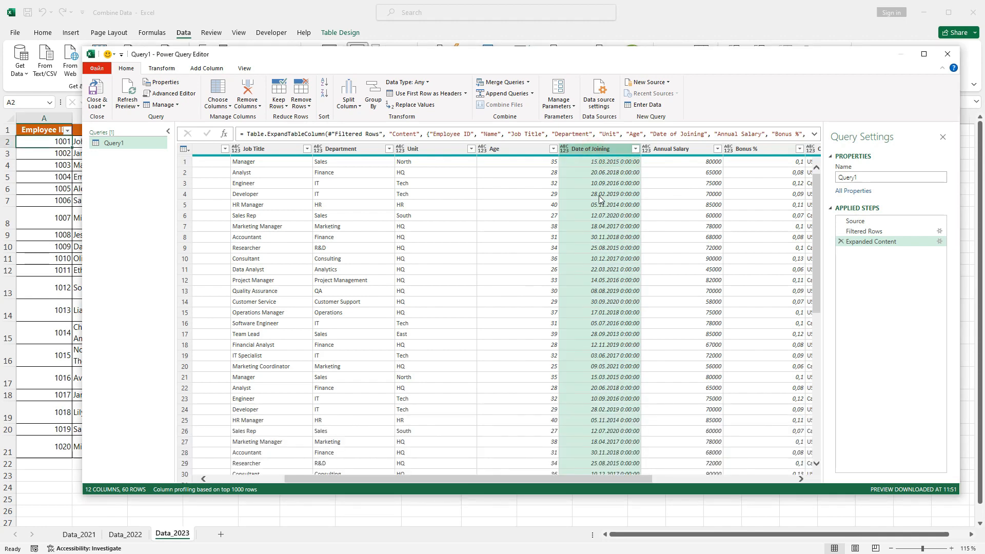
pyautogui.click(160, 71)
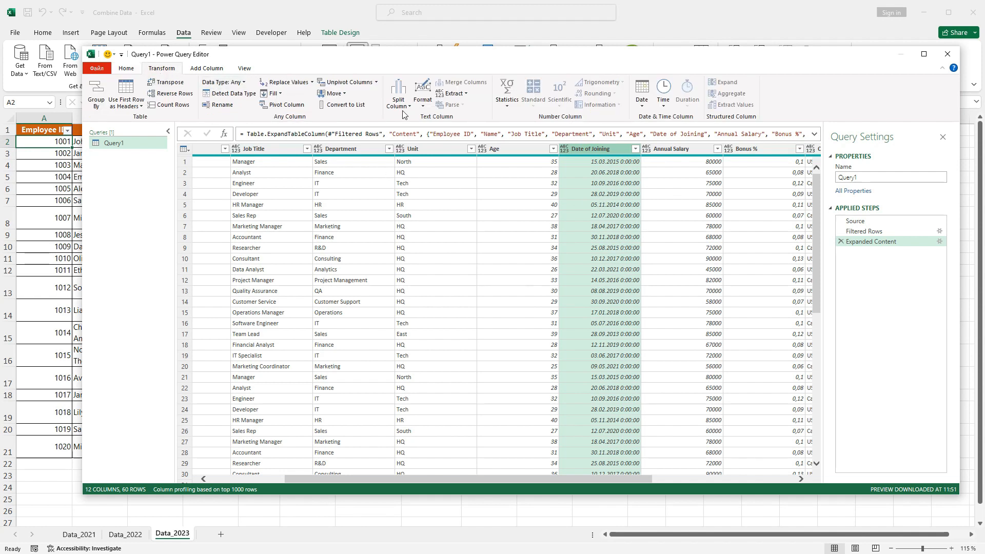
pyautogui.click(642, 106)
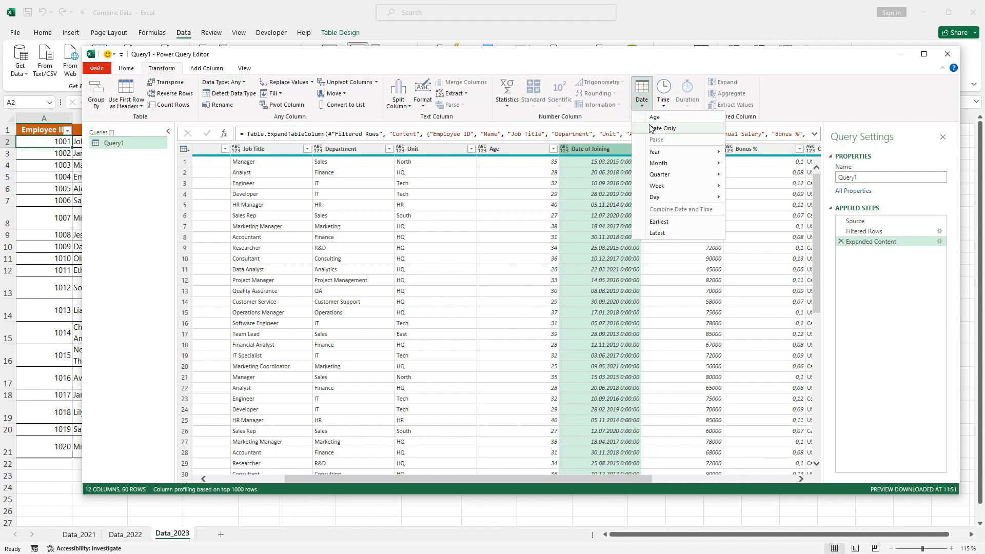
pyautogui.click(686, 133)
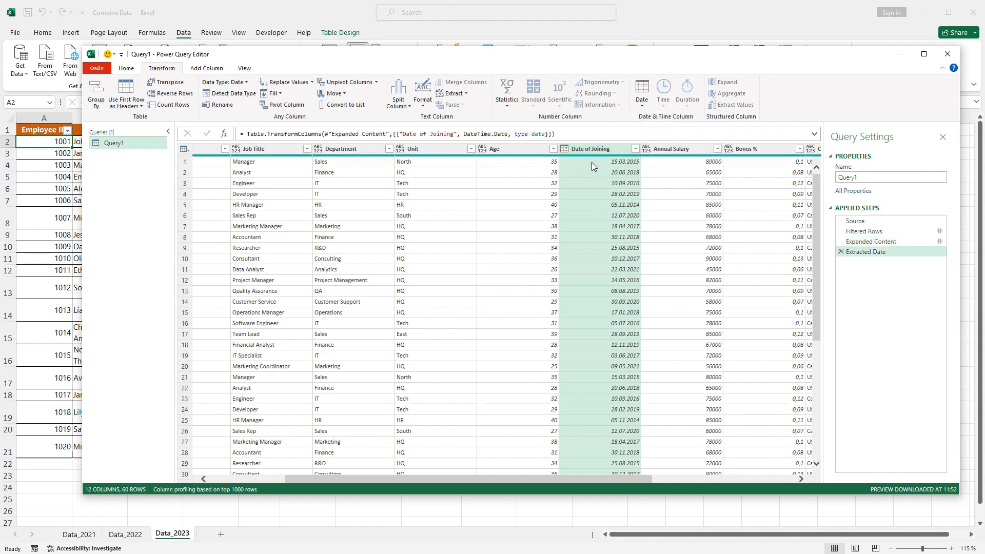
pyautogui.moveTo(570, 479); pyautogui.dragTo(759, 480)
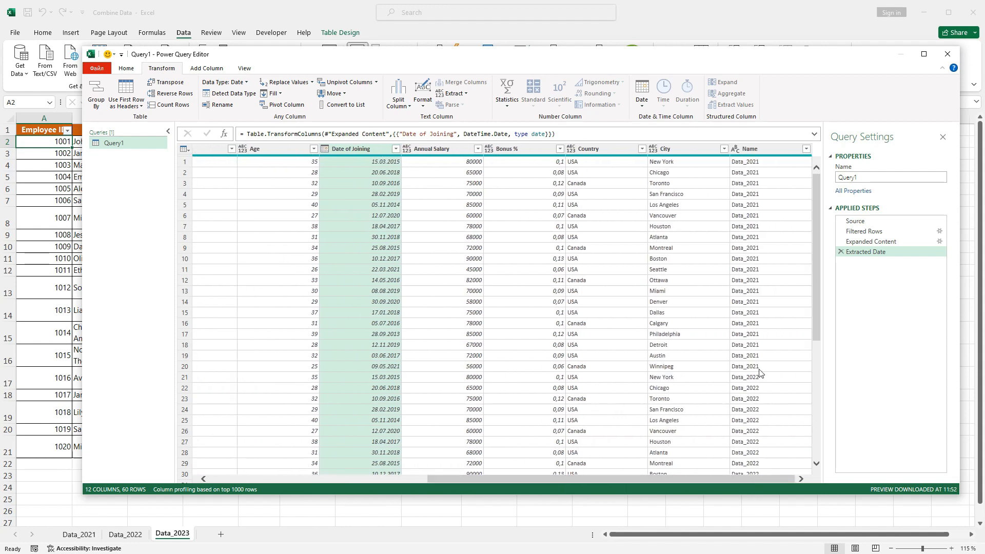
# Drag the Name column to the leftmost position in the table.
pyautogui.click(750, 150)
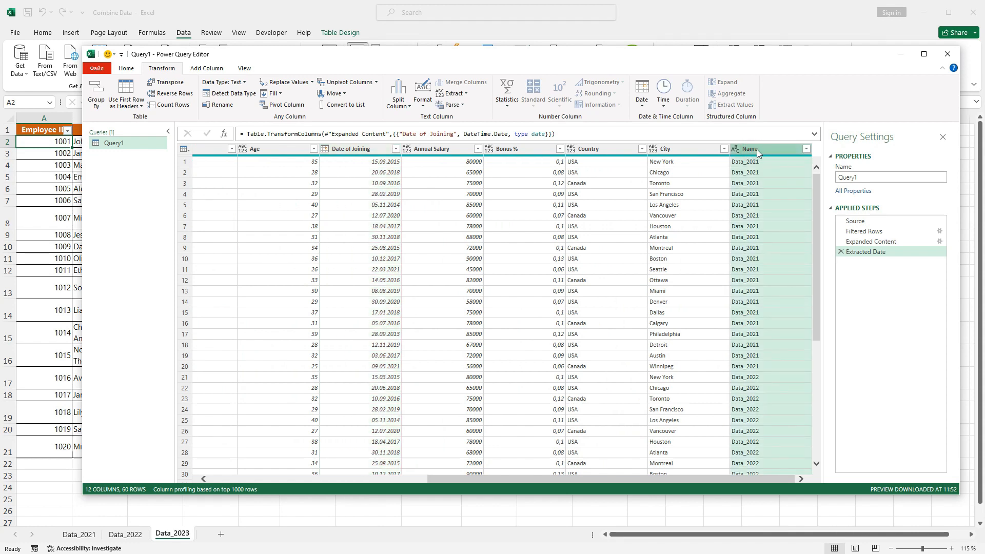
pyautogui.moveTo(759, 150); pyautogui.dragTo(159, 146)
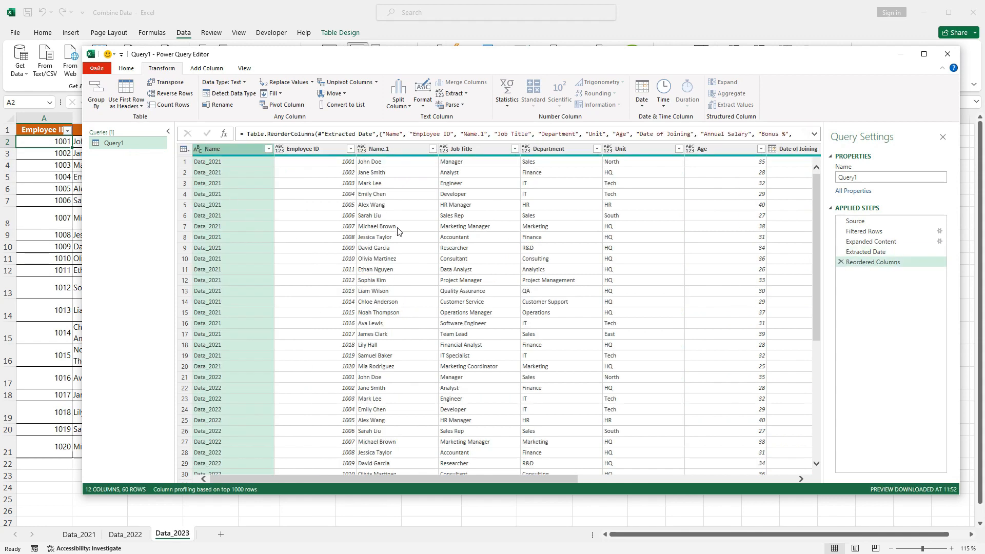
pyautogui.click(399, 480)
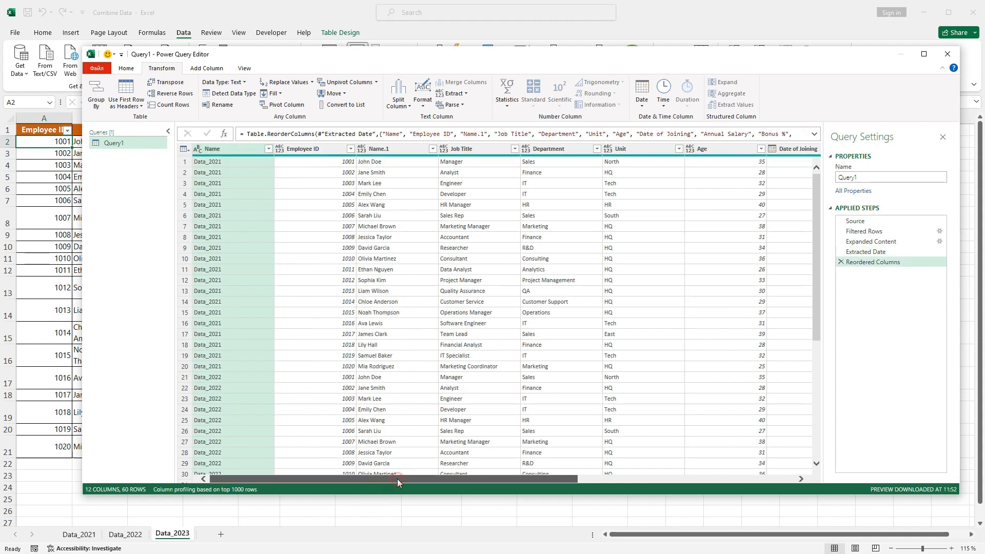
pyautogui.moveTo(397, 479); pyautogui.dragTo(517, 480)
# Look over the Age column's type options without changing them.
pyautogui.rightClick(496, 153)
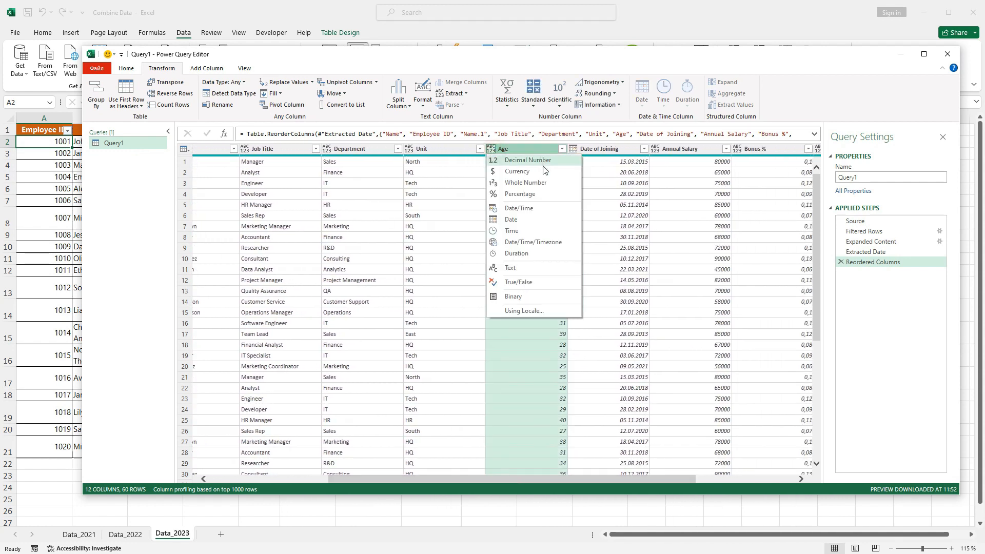
pyautogui.click(611, 194)
pyautogui.click(552, 163)
pyautogui.moveTo(513, 414); pyautogui.dragTo(604, 424)
# Change the Annual Salary column's data type to Currency.
pyautogui.click(539, 149)
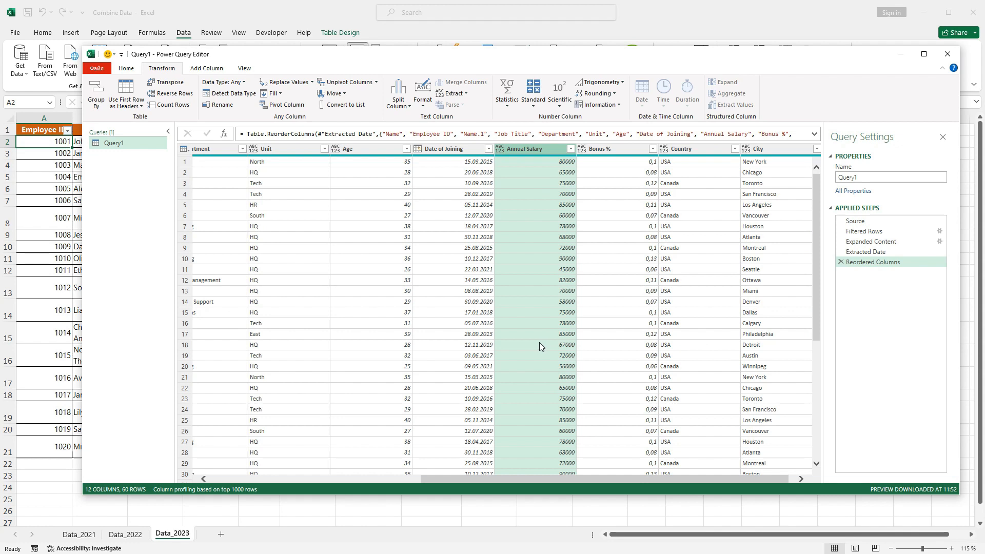
pyautogui.rightClick(530, 176)
pyautogui.click(525, 147)
pyautogui.rightClick(525, 147)
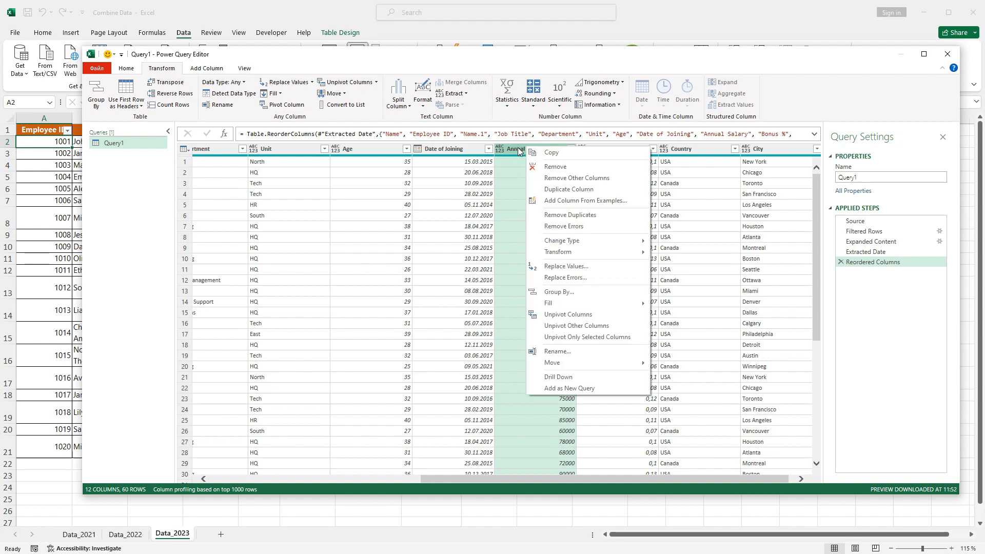
pyautogui.moveTo(569, 243)
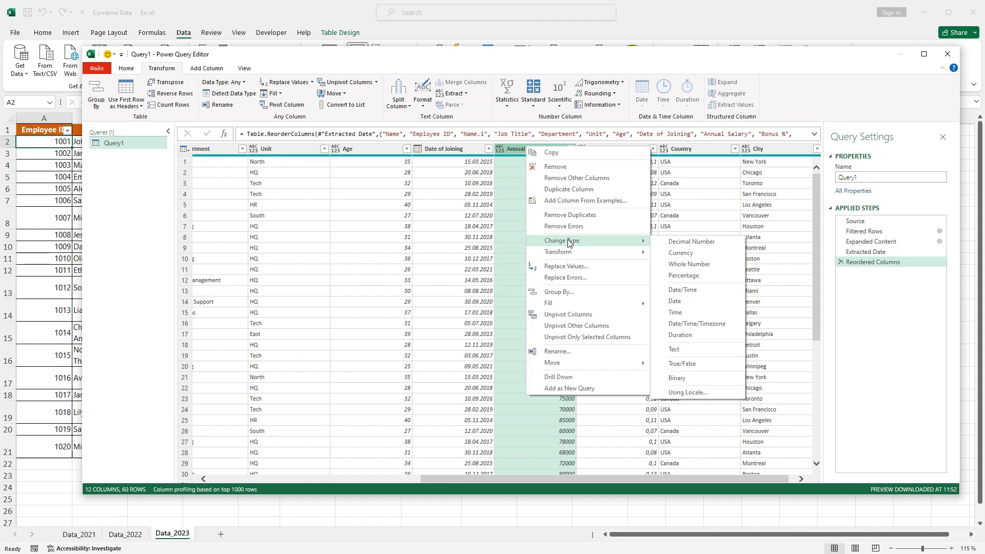
pyautogui.click(682, 253)
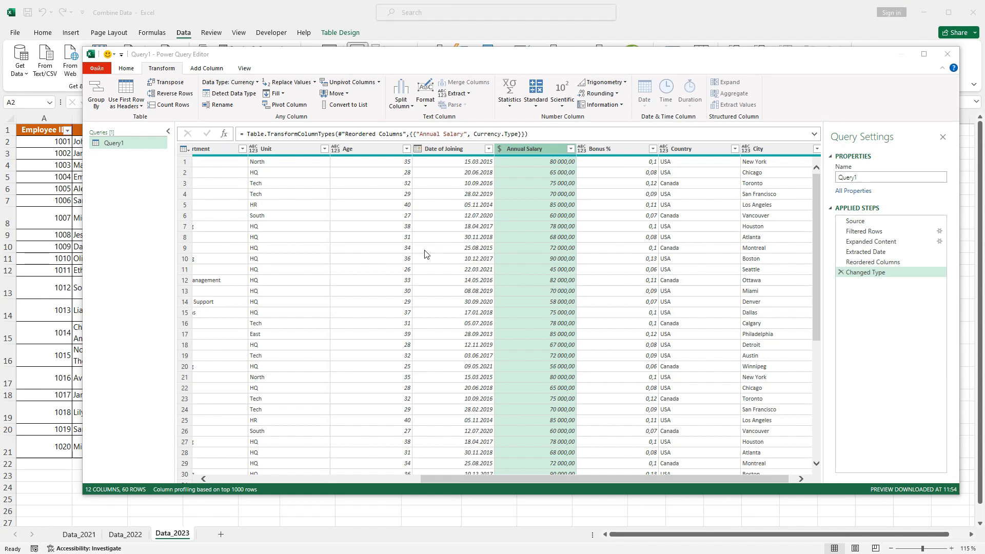
# Close & Load Query1 as a table on a new worksheet, dismissing the style tip.
pyautogui.click(101, 71)
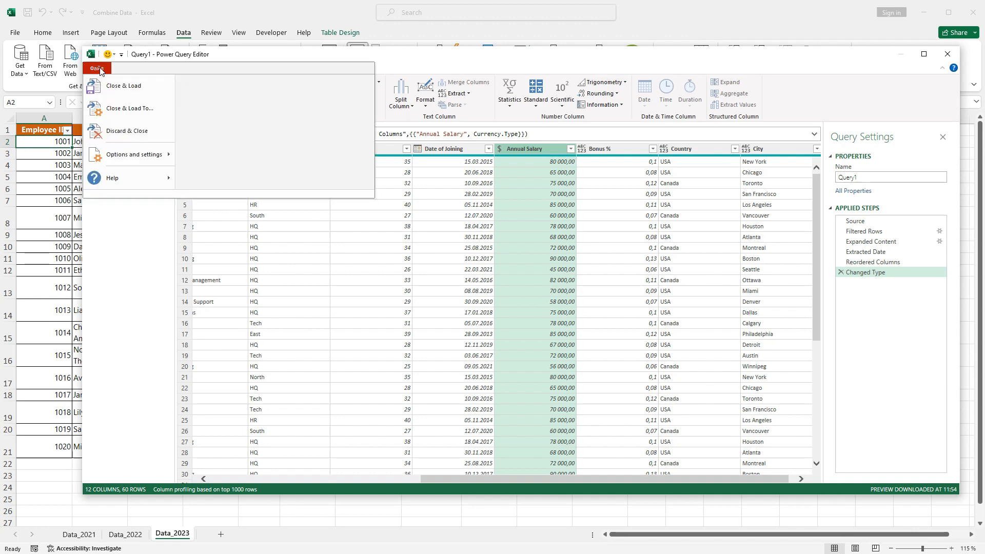
pyautogui.click(108, 109)
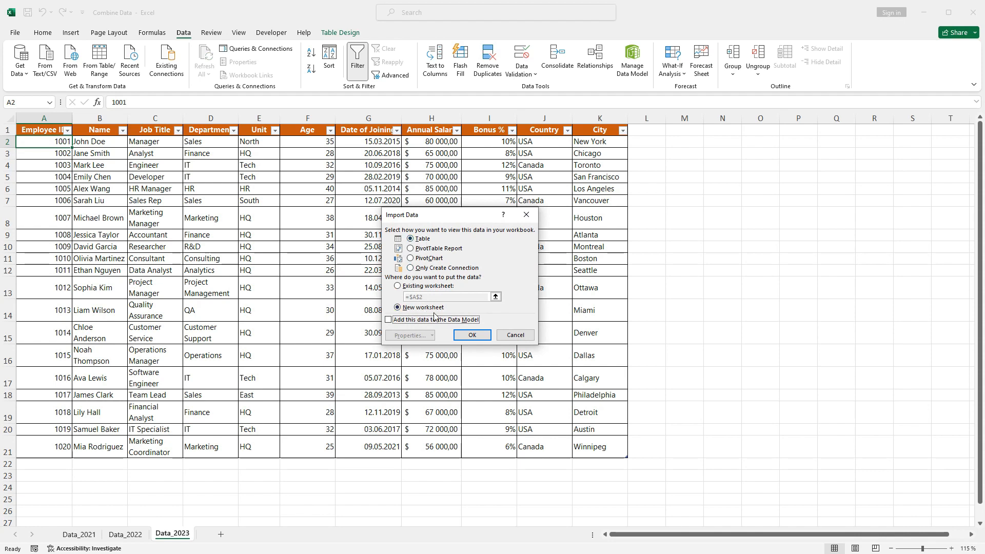
pyautogui.click(462, 334)
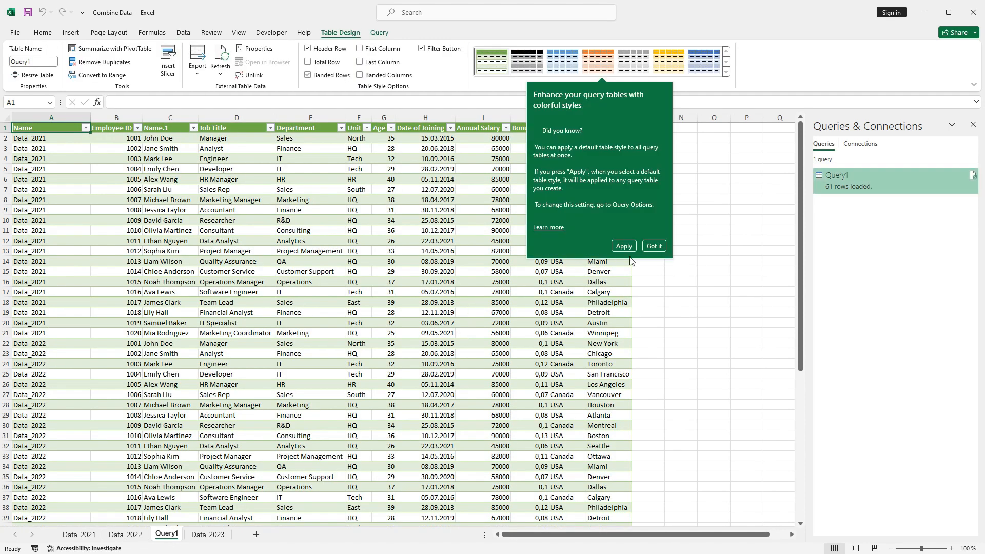
pyautogui.click(654, 245)
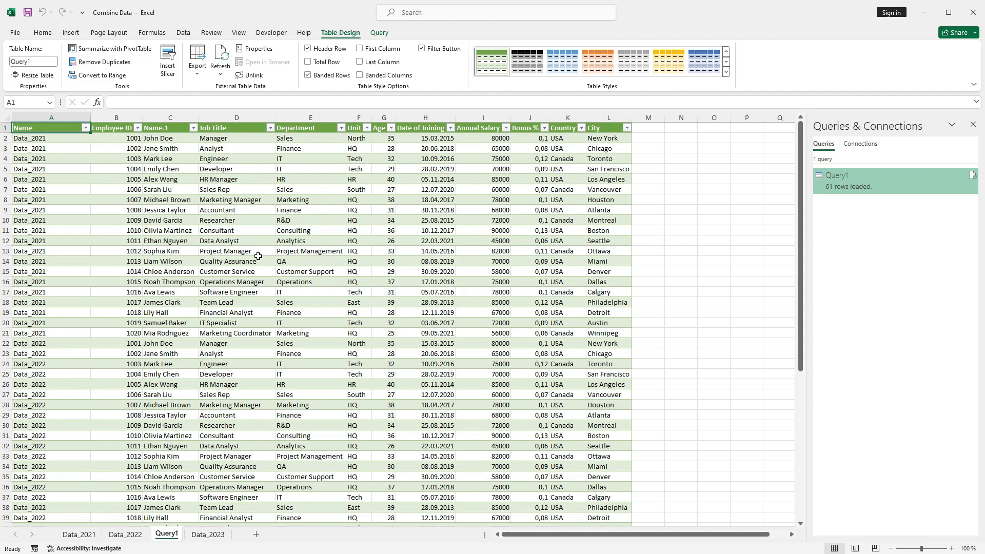
pyautogui.scroll(-11, 258, 256)
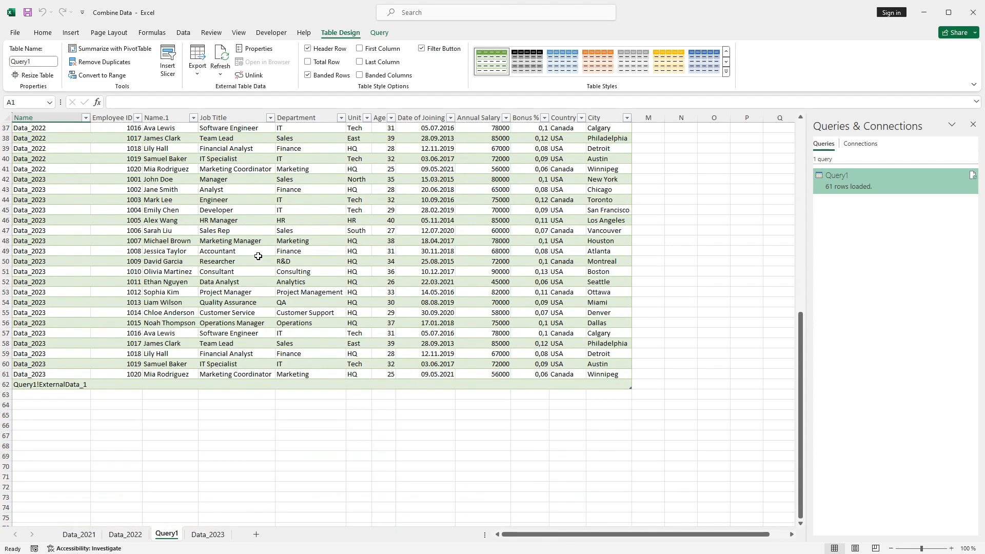
pyautogui.scroll(11, 258, 256)
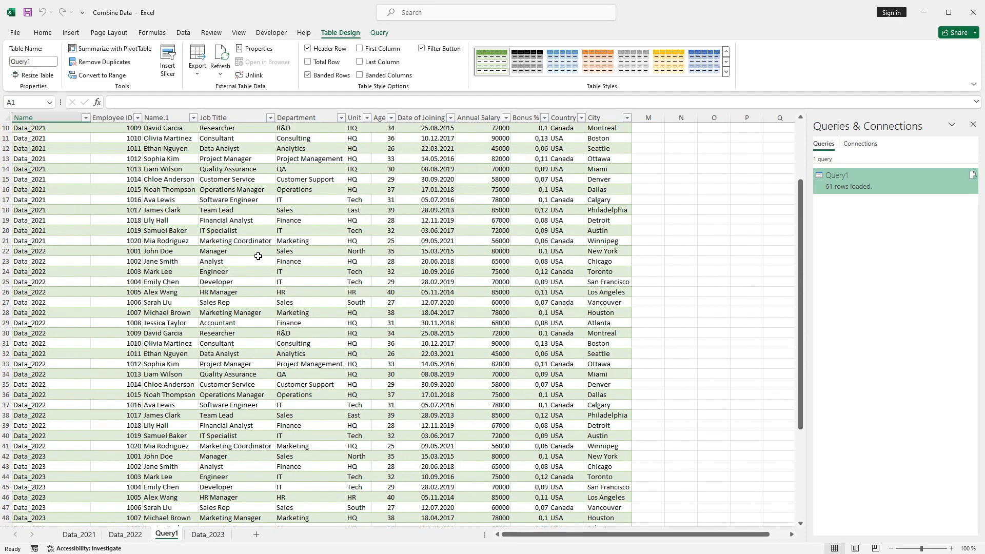